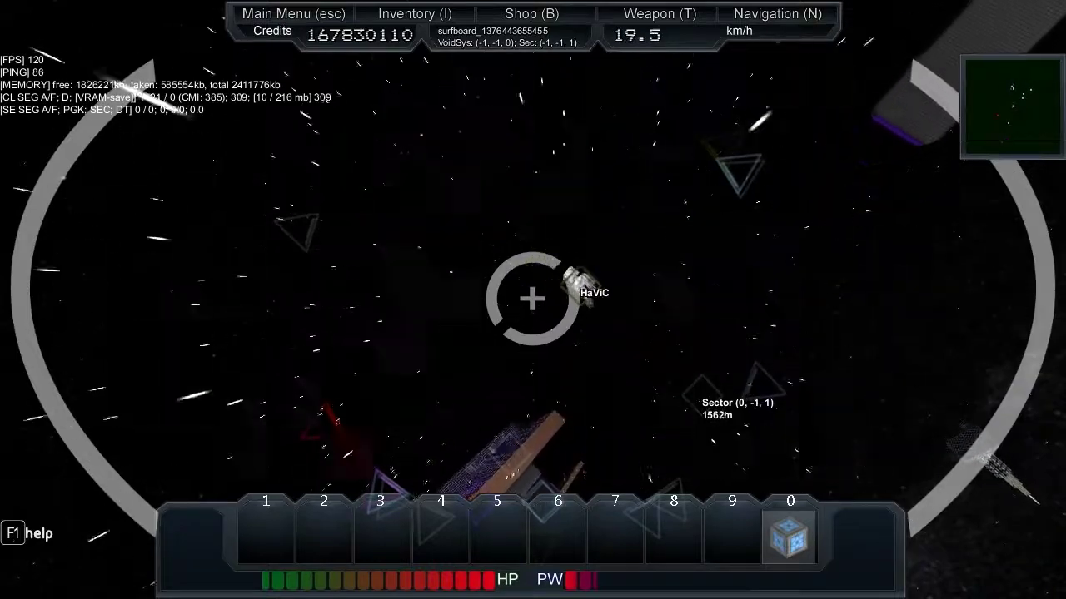
Slow the surfboard ship near HaViC and leave it to float as the astronaut
{"action": "key", "text": "w"}
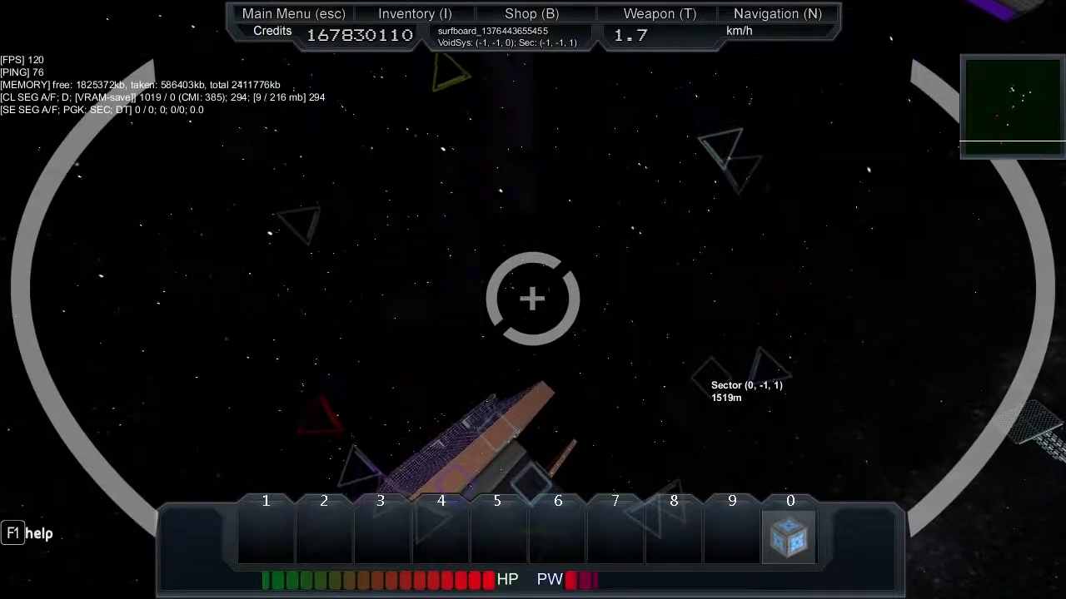
{"action": "key", "text": "r"}
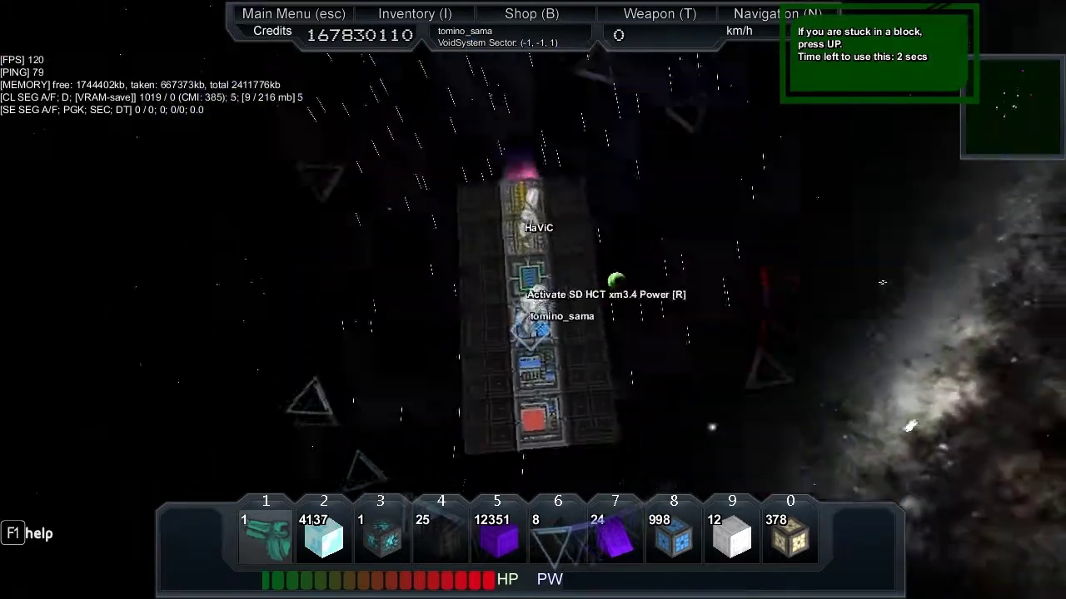
Board the surfboard ship, speed toward the galaxy, and show the player scoreboard
{"action": "key", "text": "r"}
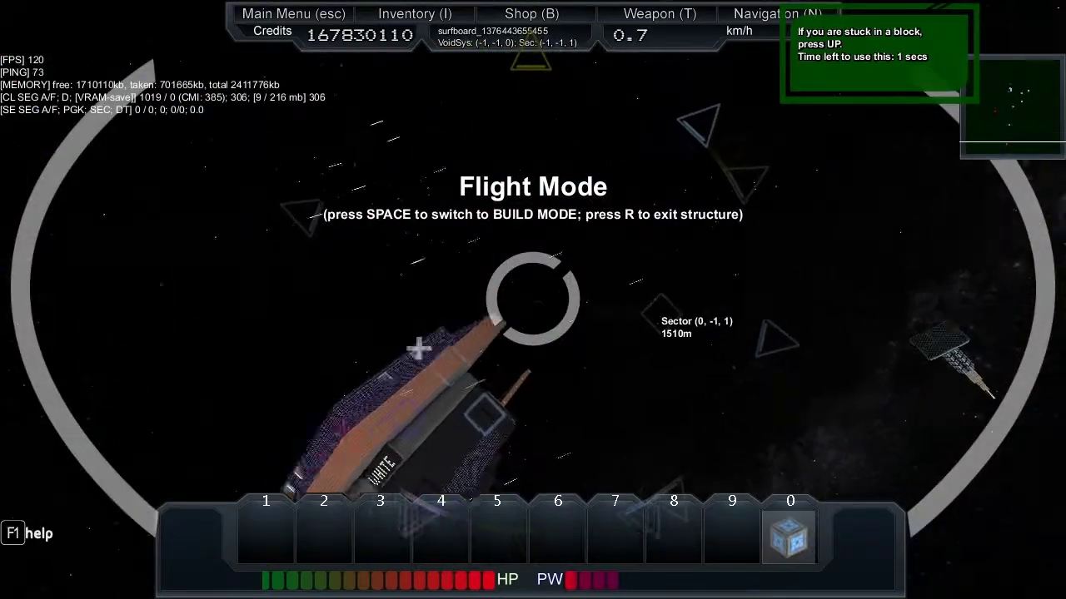
{"action": "key", "text": "w"}
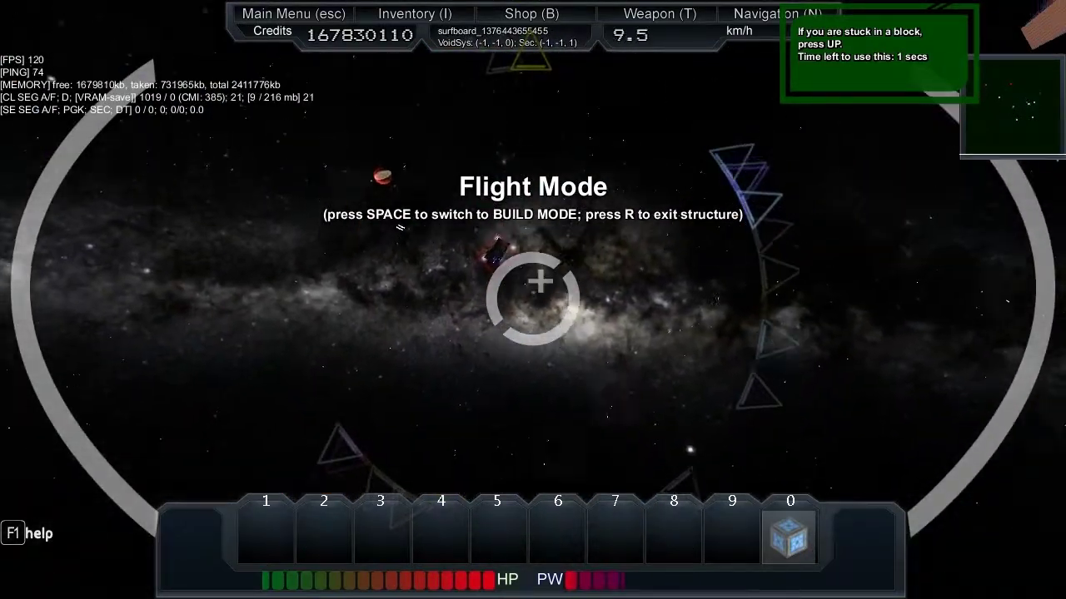
{"action": "key", "text": "w"}
{"action": "key", "text": "Tab"}
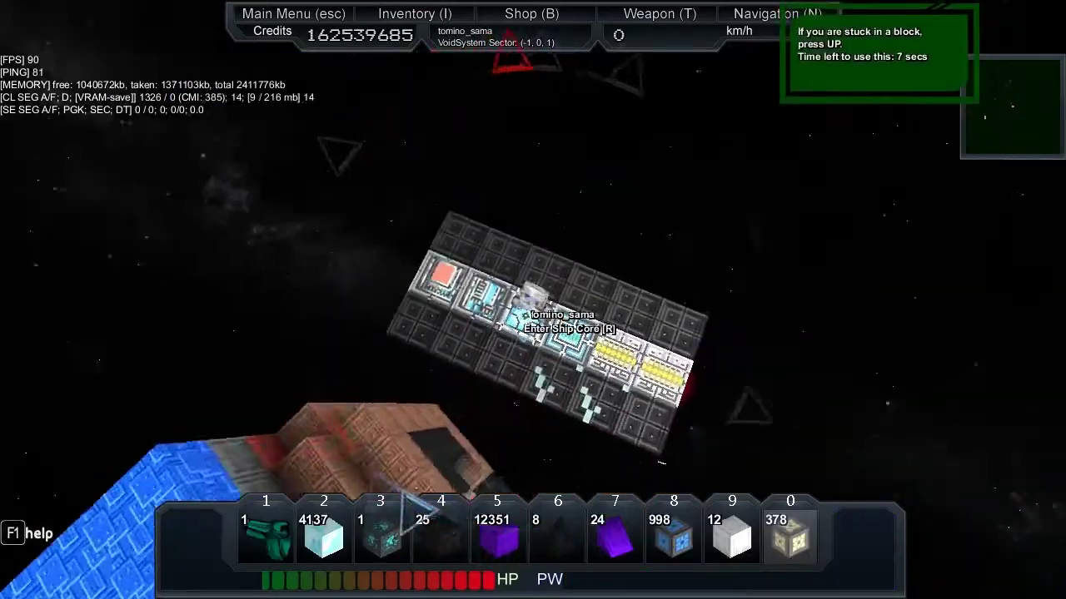
Take the New-Gank-V3's controls from its core and accelerate toward the overheating target
{"action": "key", "text": "6"}
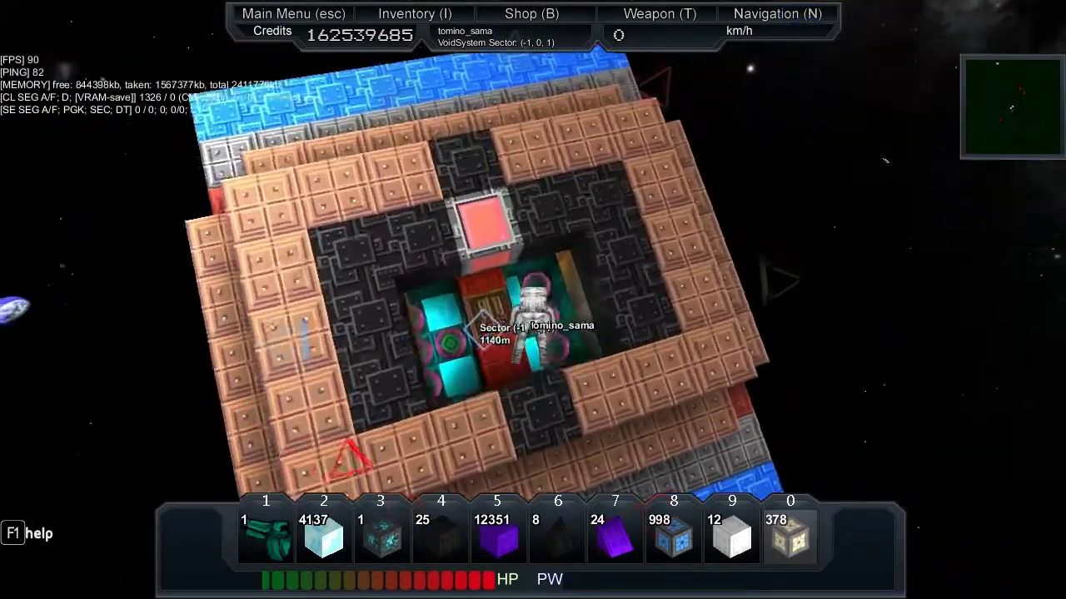
{"action": "key", "text": "r"}
{"action": "key", "text": "w"}
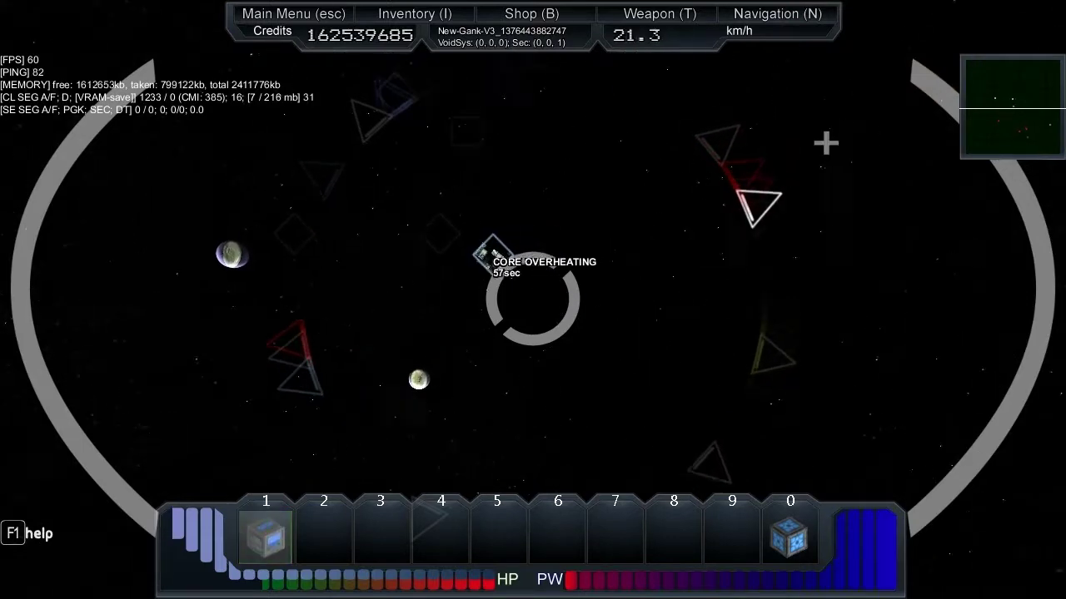
Check the navigation targets and fire on the nearby enemy ship
{"action": "key", "text": "n"}
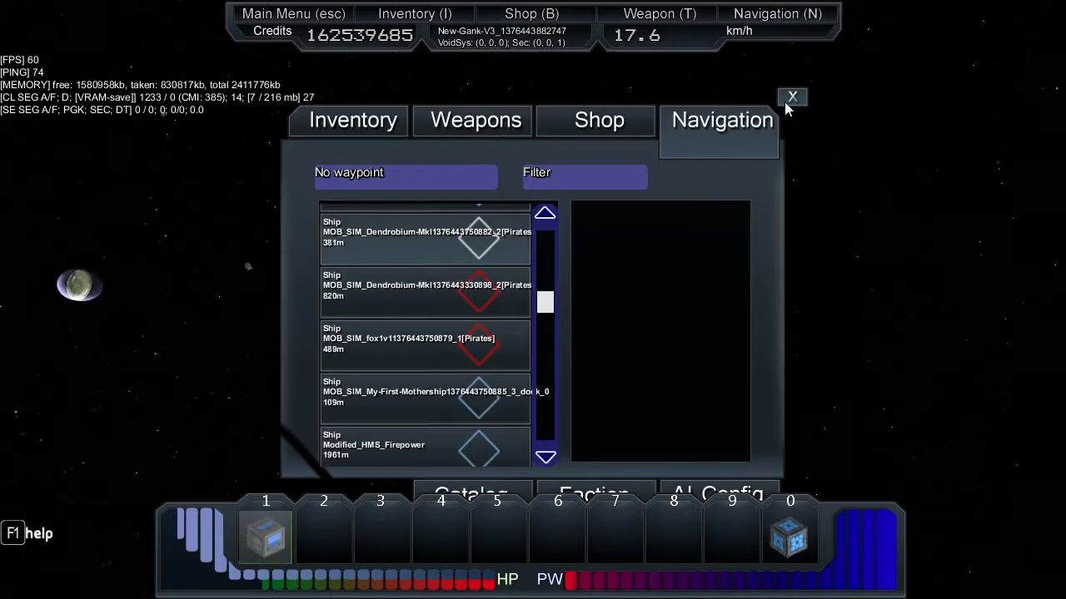
{"action": "left_click", "coordinate": [786, 104]}
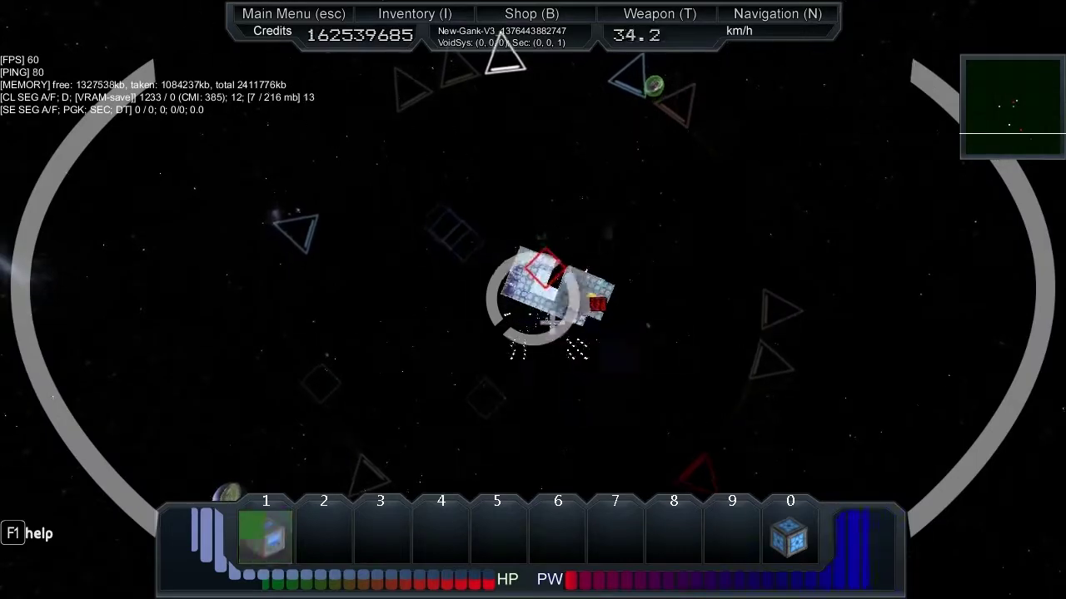
{"action": "left_click", "coordinate": [533, 300]}
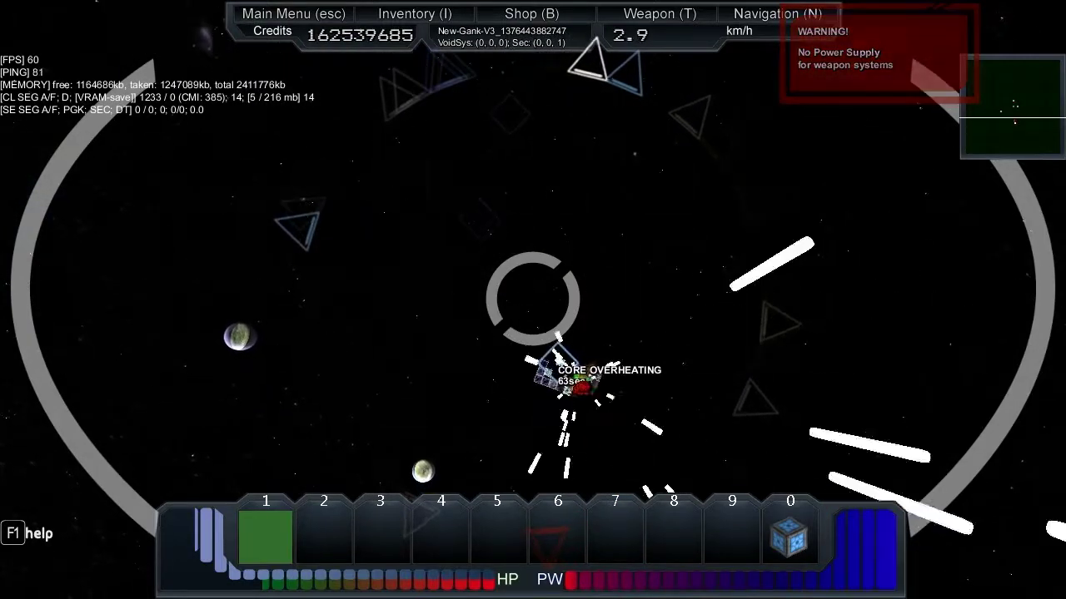
Recheck navigation targets, then close in on and shoot the fox1v pirate ship
{"action": "key", "text": "n"}
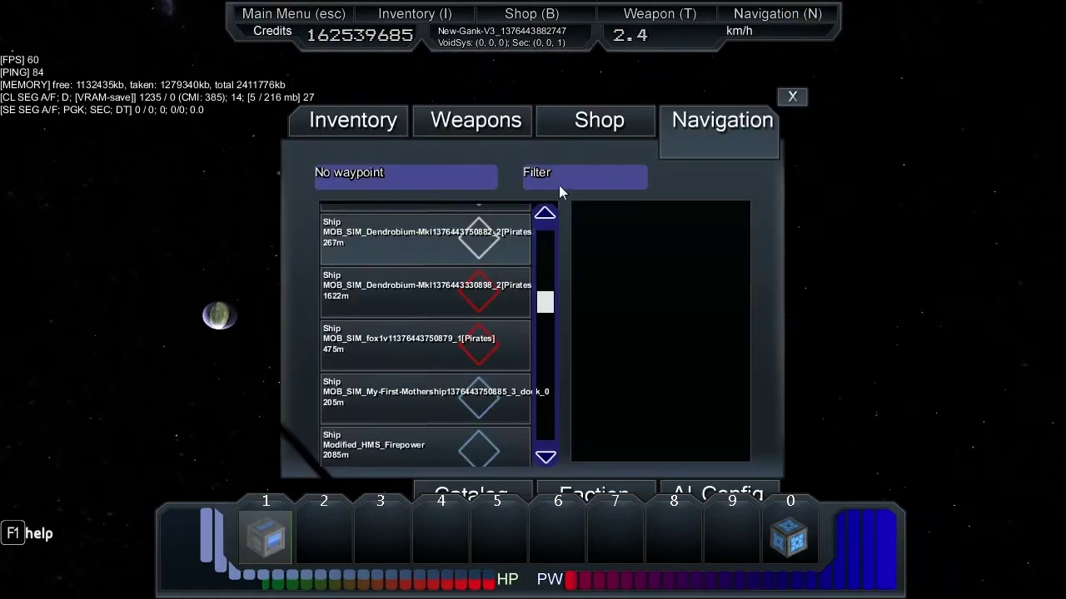
{"action": "key", "text": "n"}
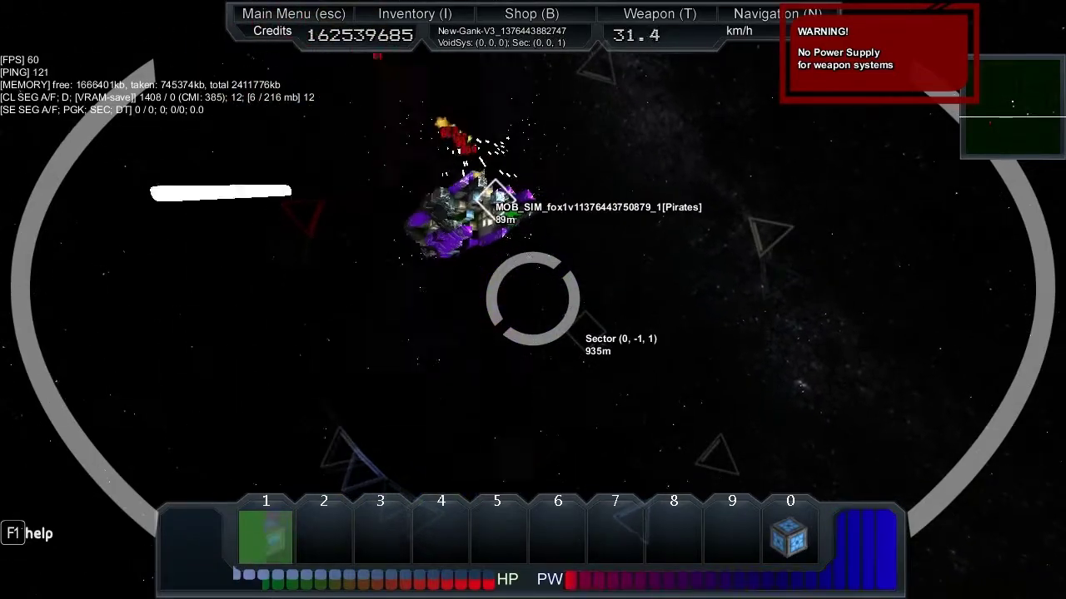
{"action": "left_click", "coordinate": [533, 300]}
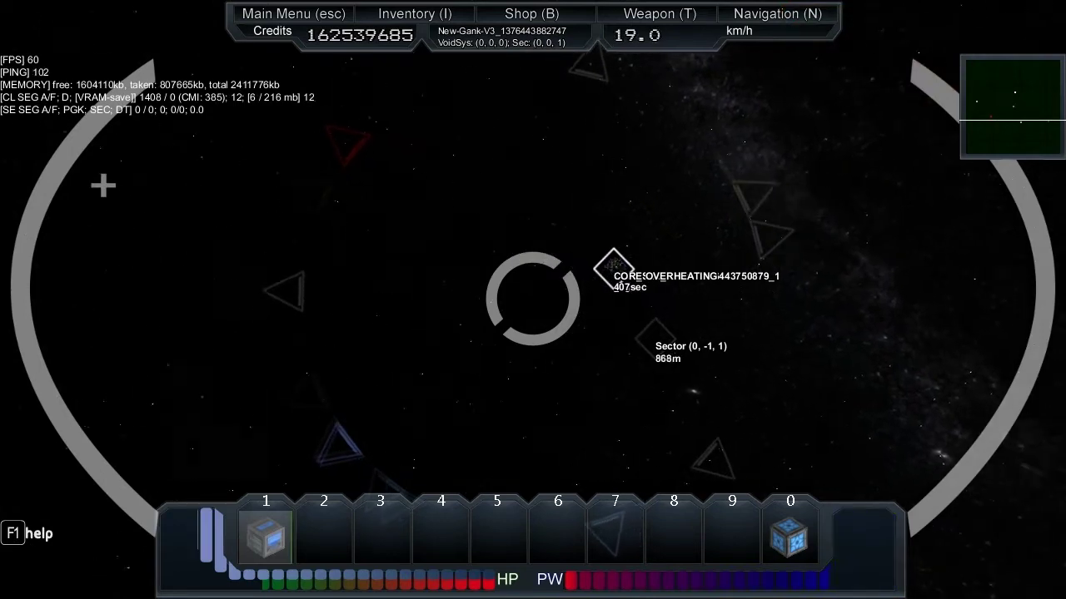
Browse the waypoint list to line up on the Dendrobium-MkI pirate ship
{"action": "key", "text": "n"}
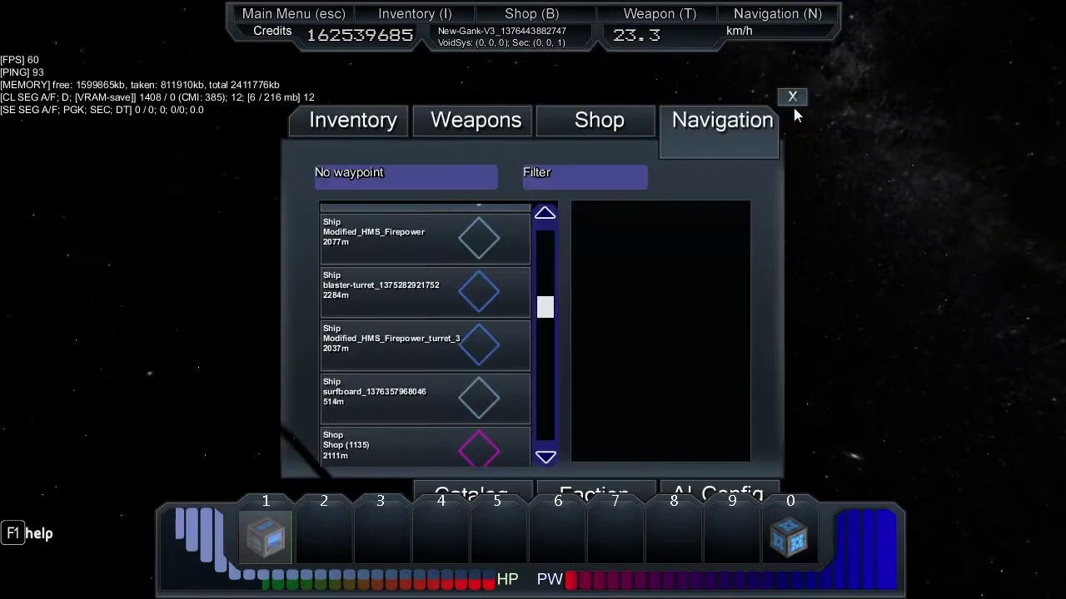
{"action": "scroll", "coordinate": [411, 288], "scroll_direction": "down", "scroll_amount": 3}
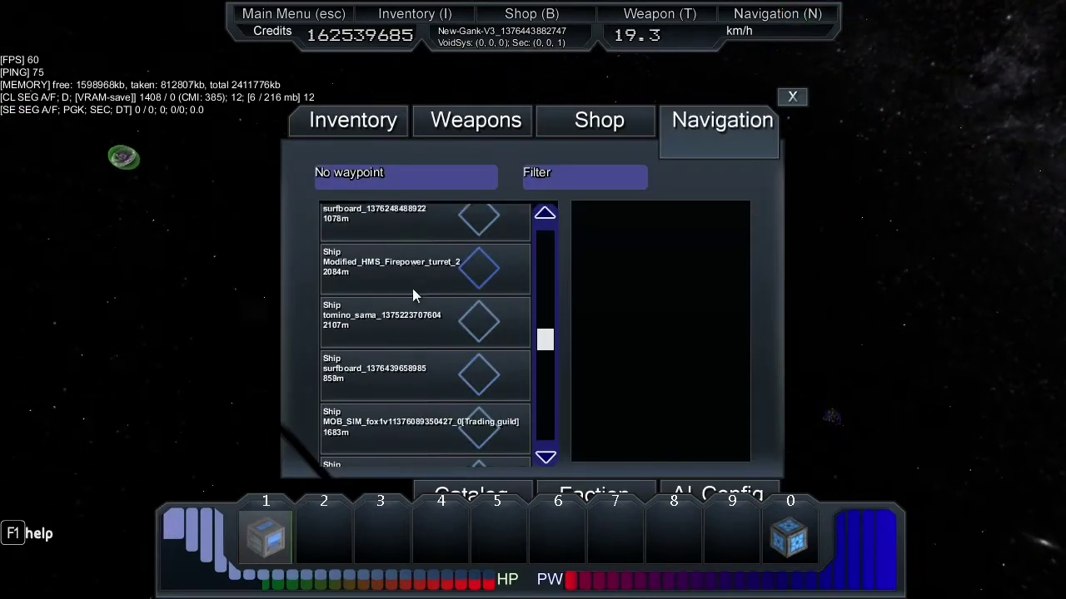
{"action": "scroll", "coordinate": [412, 288], "scroll_direction": "down", "scroll_amount": 3}
{"action": "scroll", "coordinate": [412, 288], "scroll_direction": "down", "scroll_amount": 3}
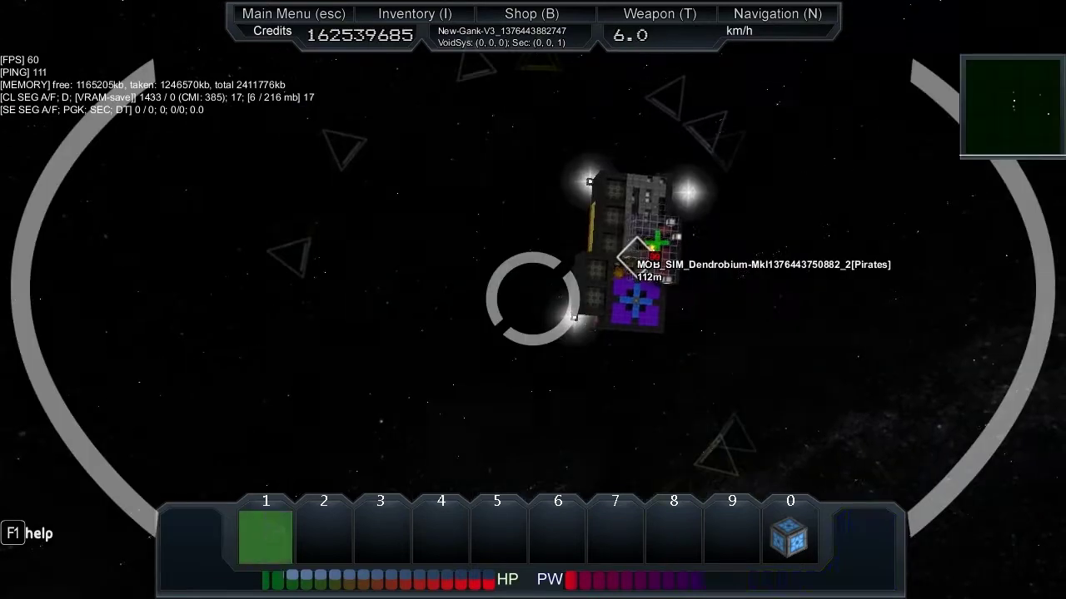
{"action": "key", "text": "n"}
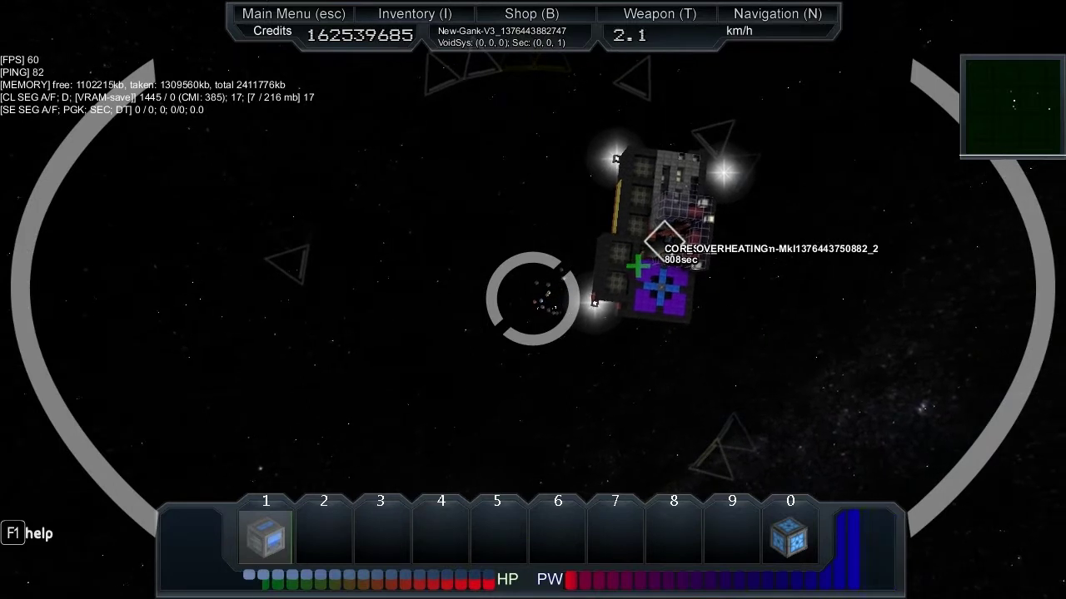
Pick up speed alongside the overheating Dendrobium-MkI pirate ship
{"action": "key", "text": "a"}
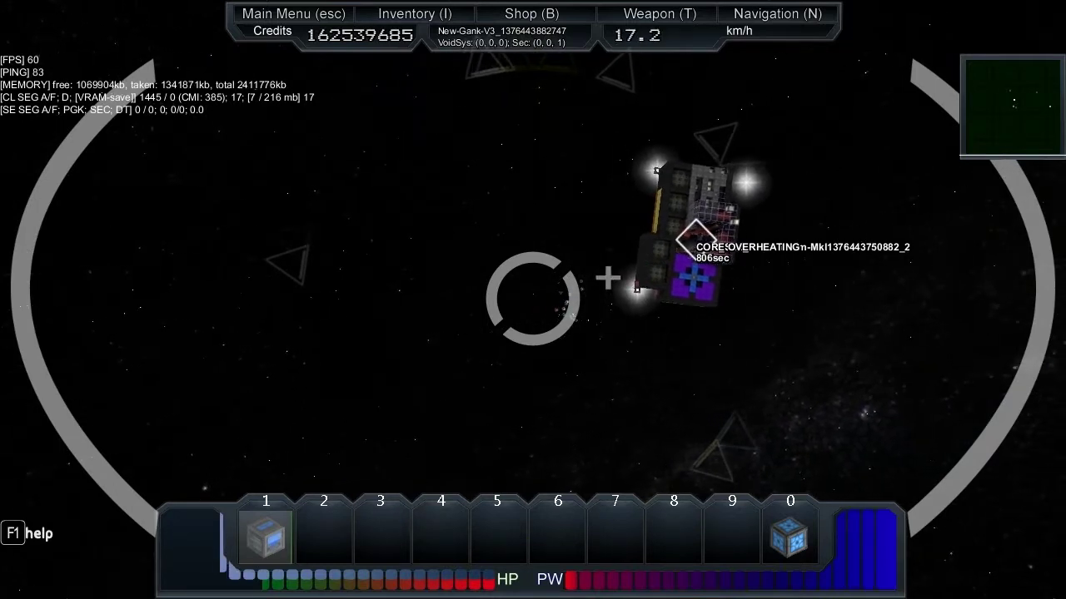